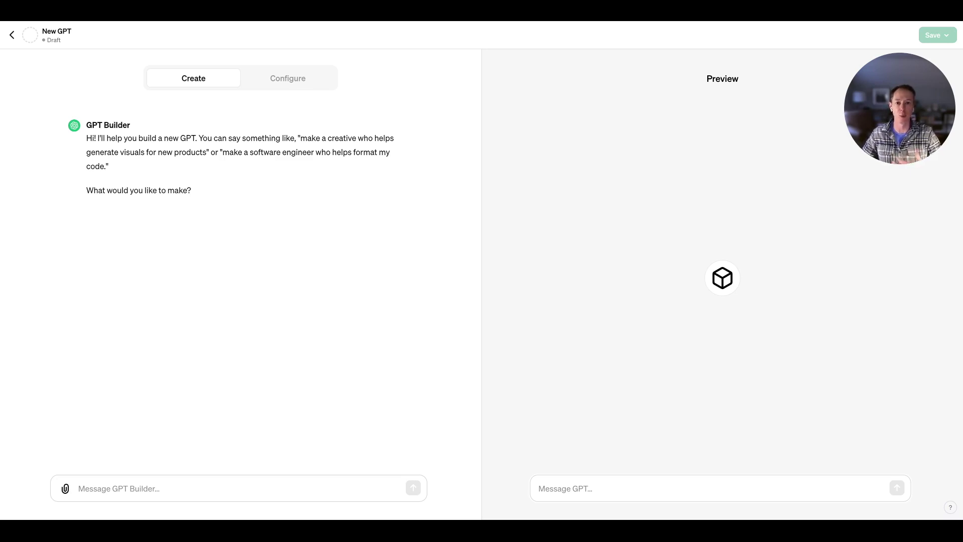
Ask GPT Builder for a GPT that helps startup execs think through their recruiting process, get advice, and scope their next role
left_click(185, 493)
type("I wan tot ")
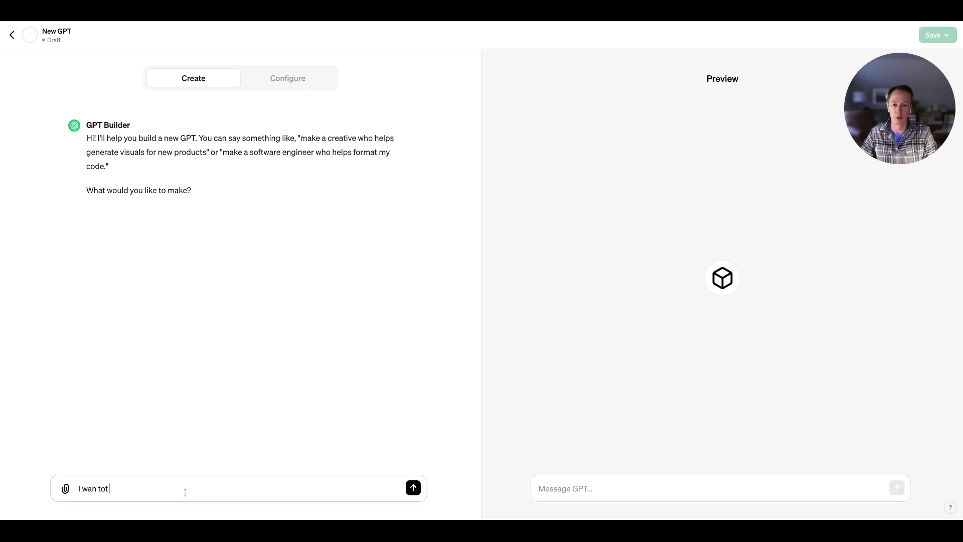
type("help start")
type("up execs th")
type("ink through their ")
type("recruiting proces")
type("s and get advice.")
type(" After the exec")
type(" has gotten so")
type("me advice, help ")
type("them to scope t")
type("heir f")
type("next role.")
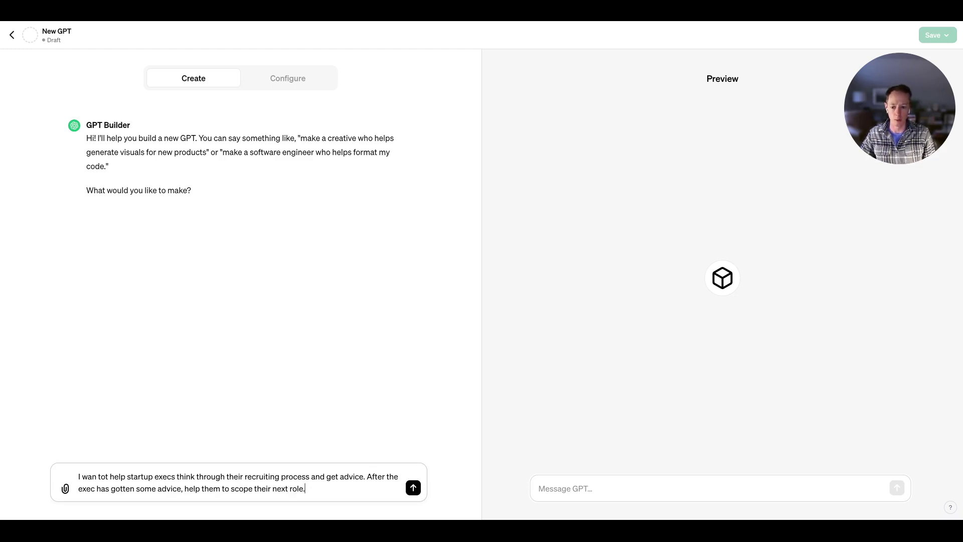
key("Return")
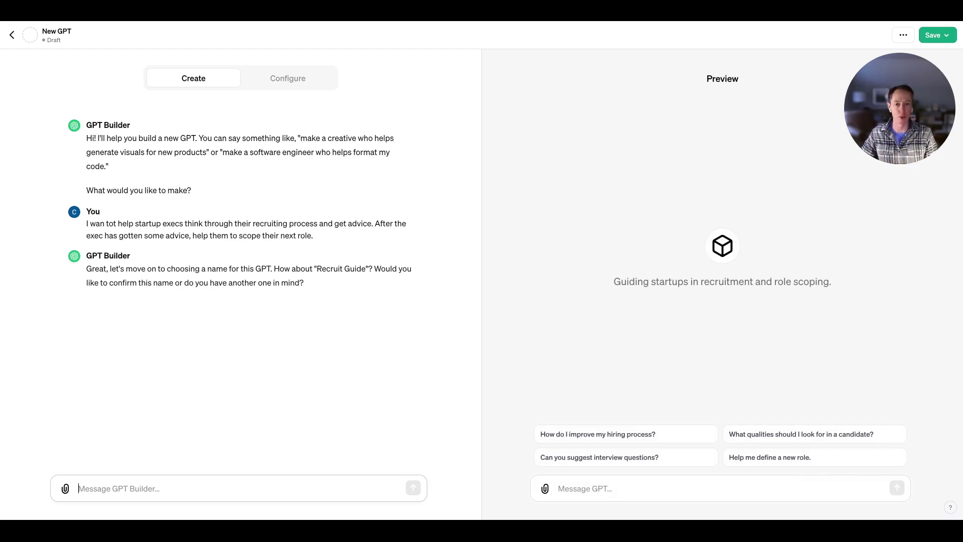
Answer the naming question by proposing "How about recruit copilot?" as the GPT's name
type("How a")
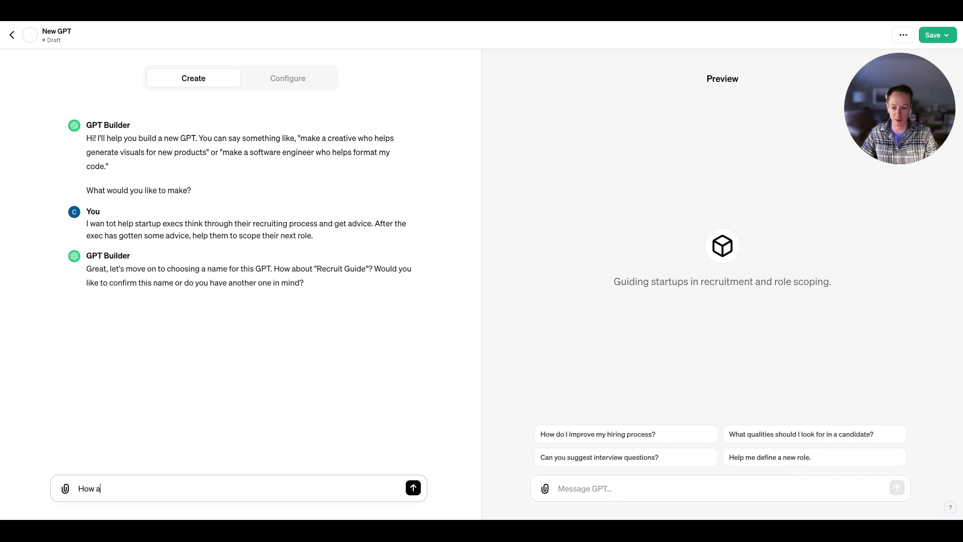
type("bout recruit ")
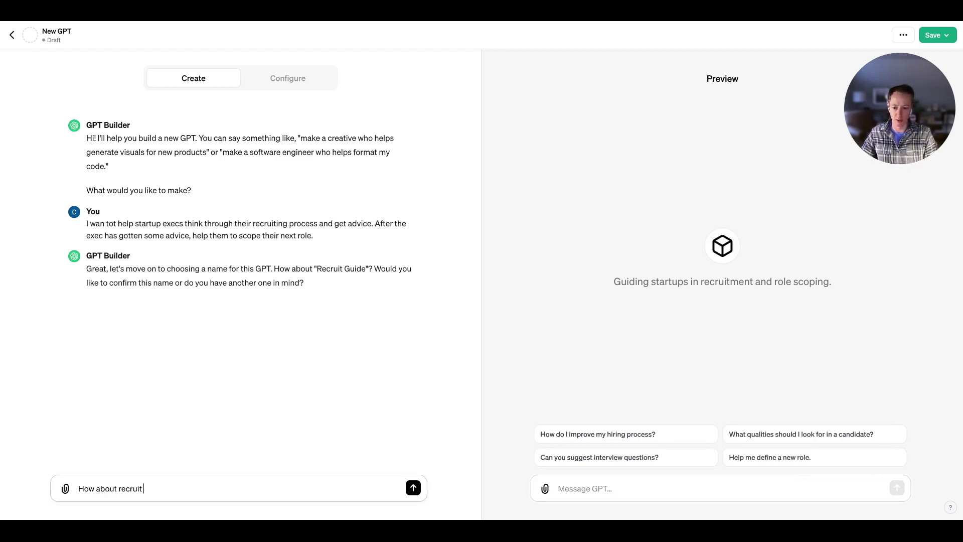
type("copilot?")
key("Return")
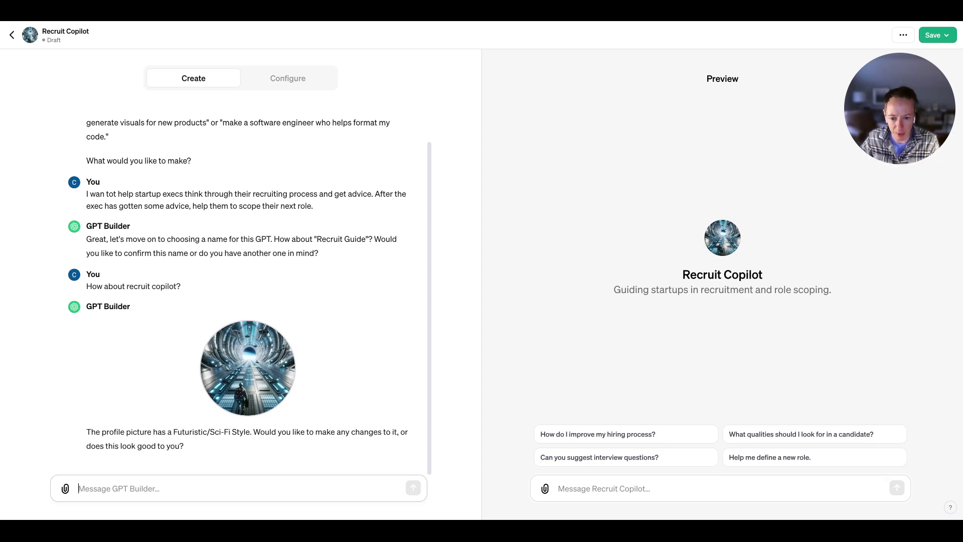
Request that the profile picture be made more like a recruiting funnel while keeping the futuristic elements
type("let")
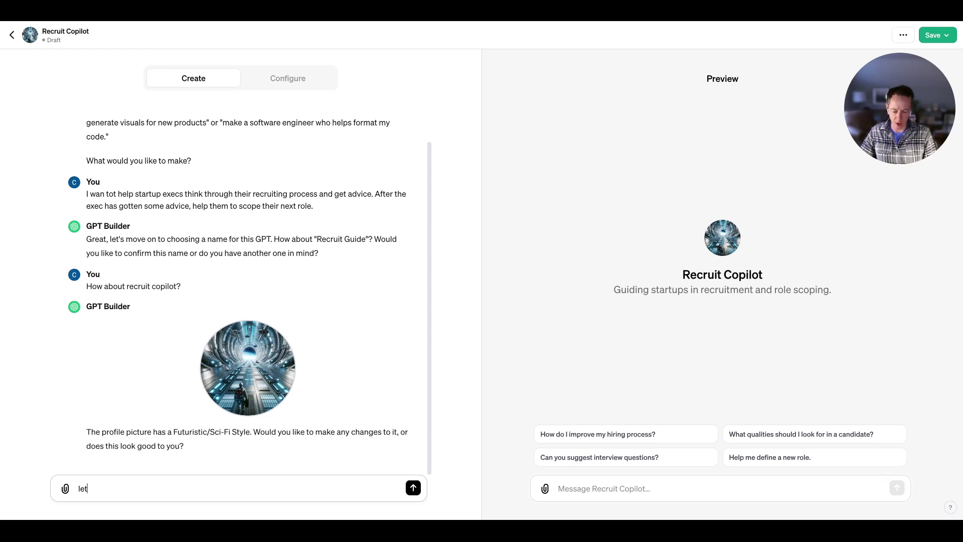
type("'s make this more l")
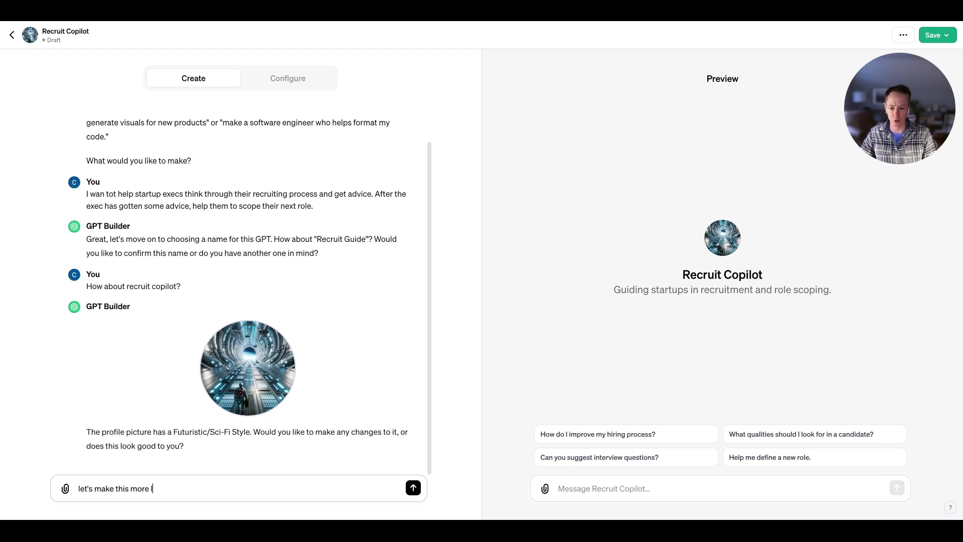
type("ike a rec")
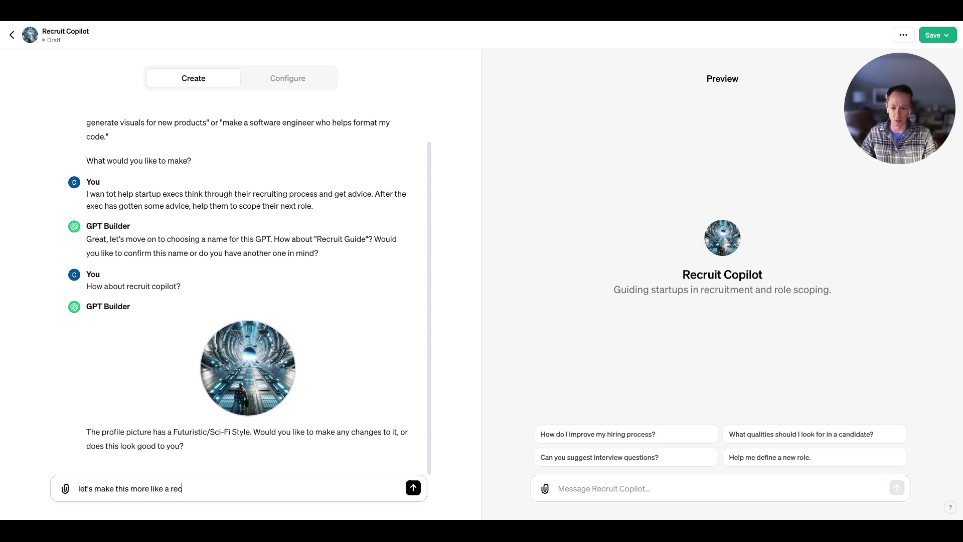
type("ruiting ")
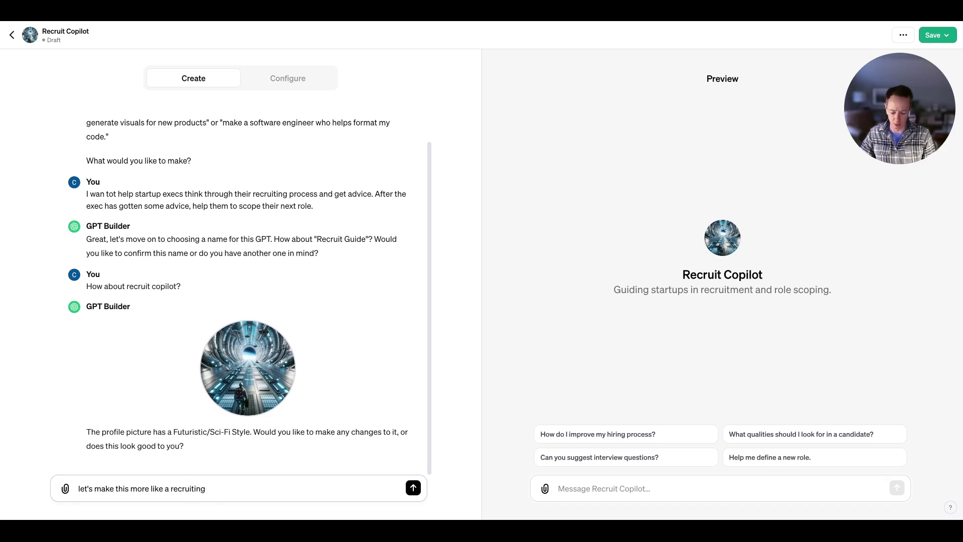
type("funnel")
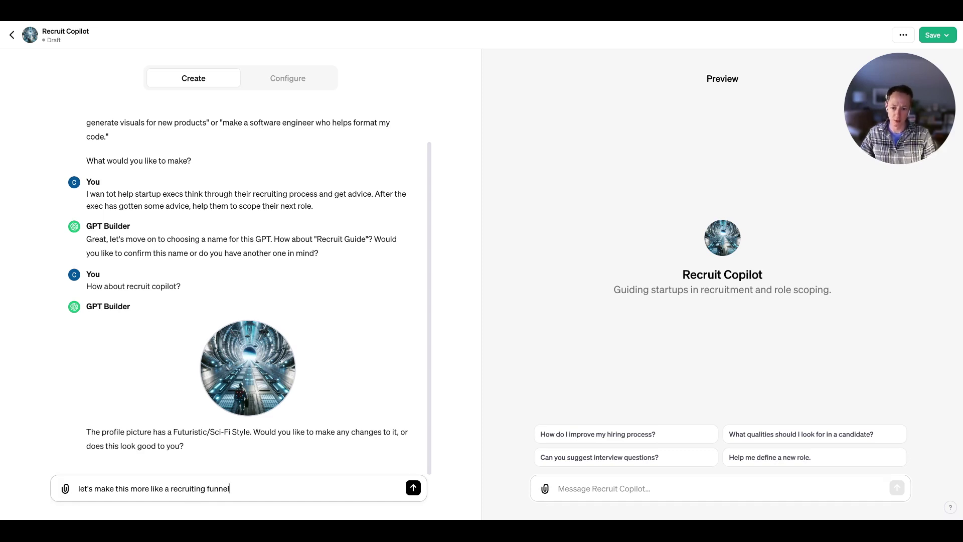
type(", but keep the futuristic elements")
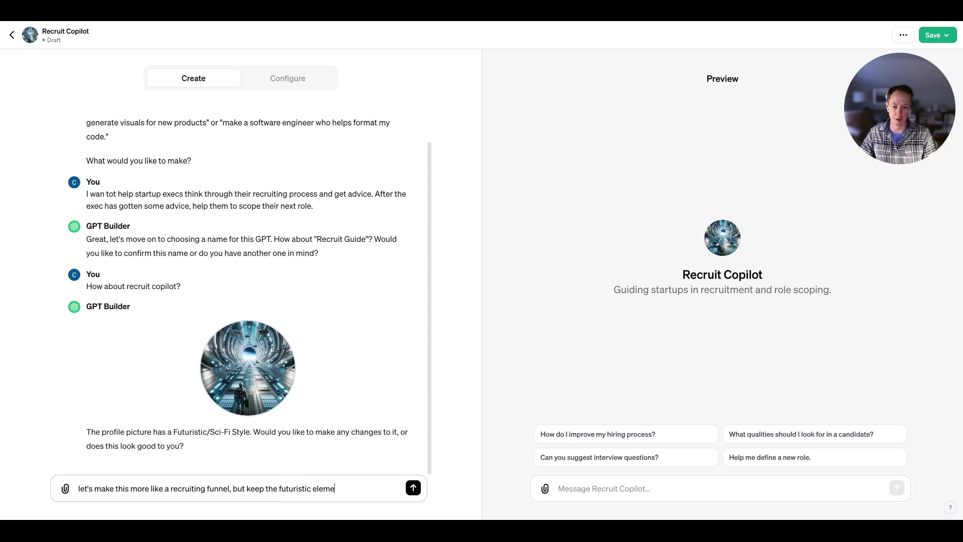
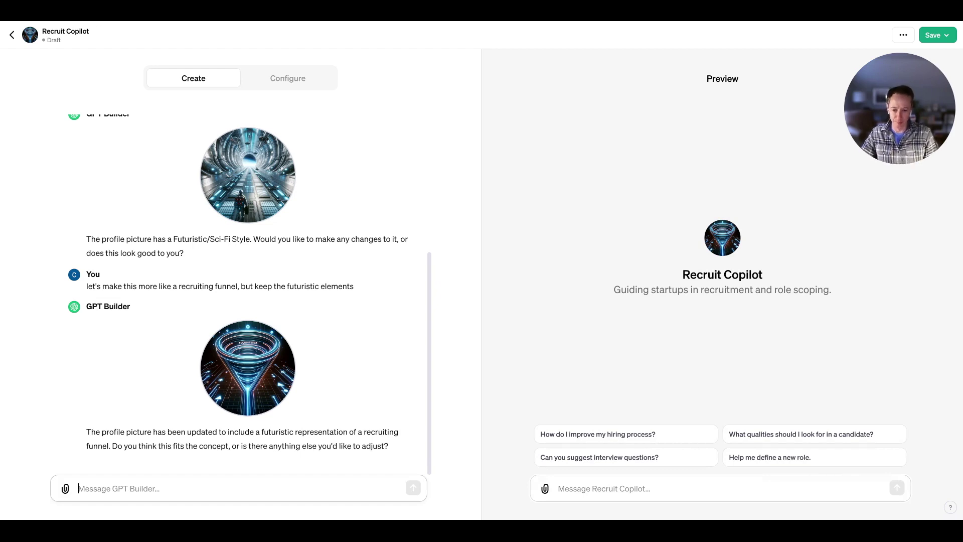
Reply to the builder: "let's go with that. I am going to upload our recruiting playbook. please give advice based off of it"
type("let's go with that. I am going to ")
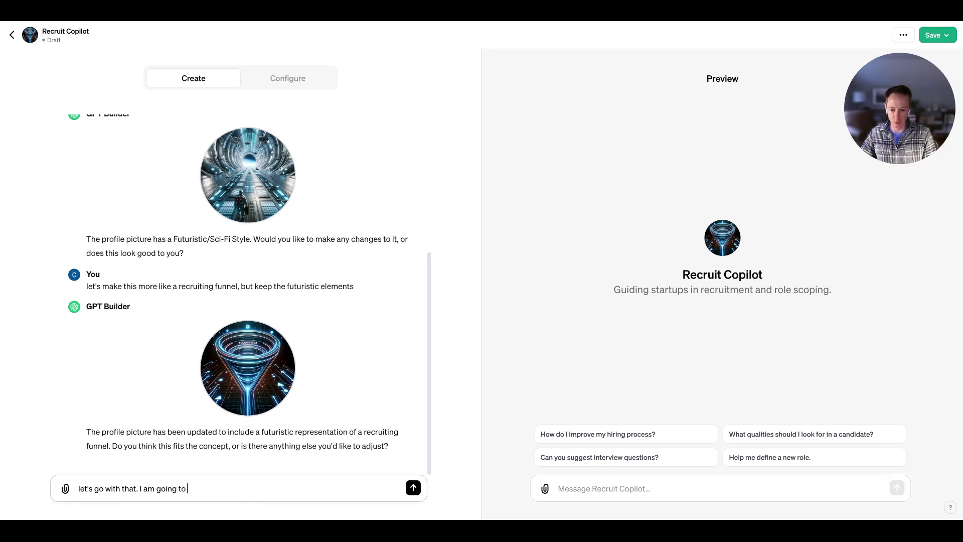
type("upload our recru")
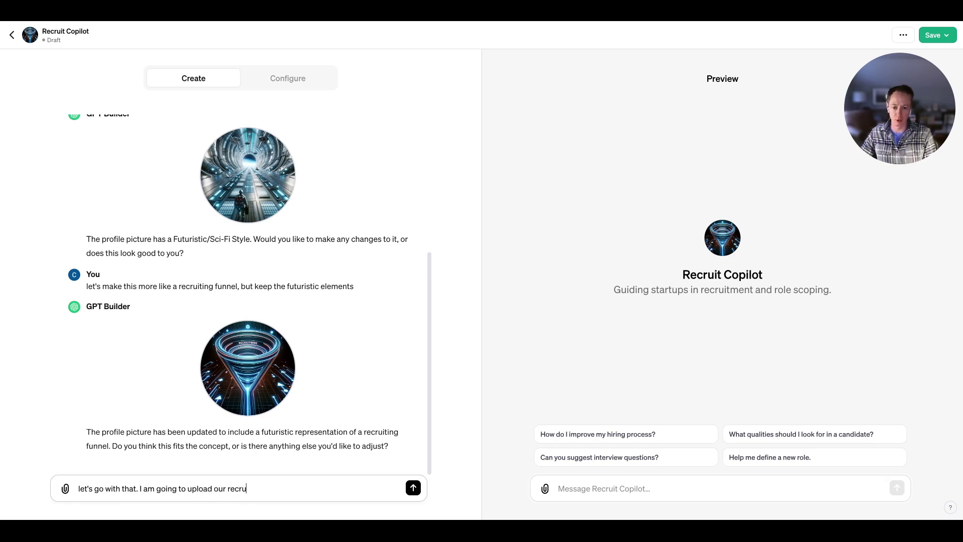
type("iting playbook. ")
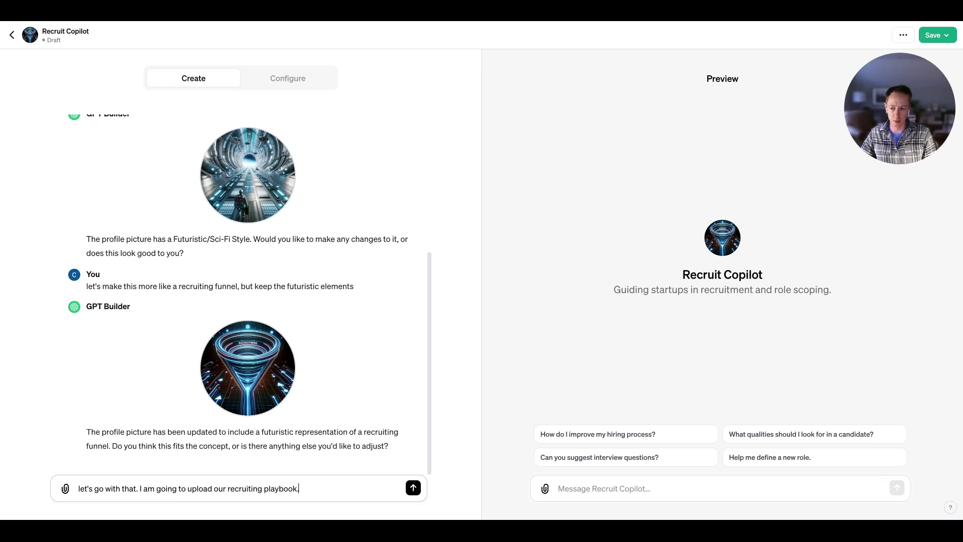
type("please give s")
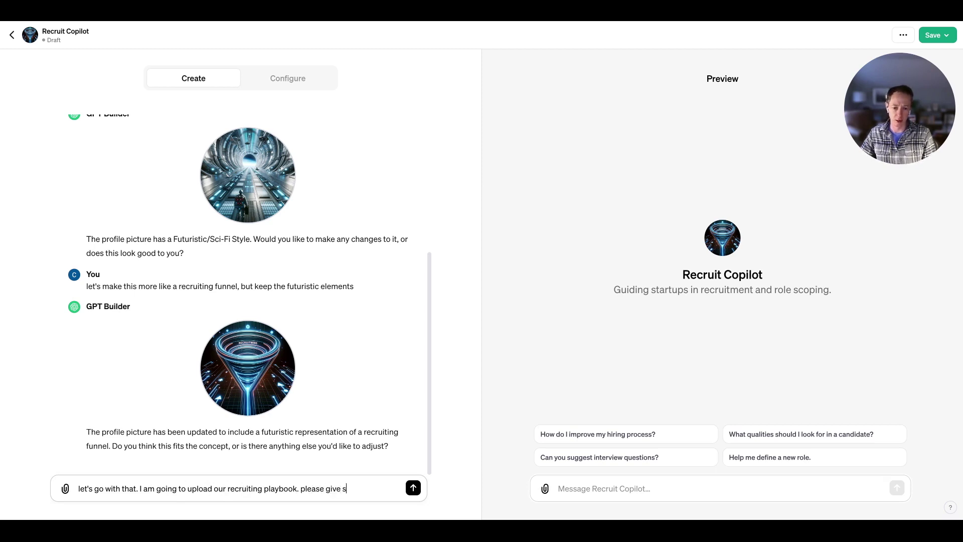
key("BackSpace")
type("advice based off of it")
key("Return")
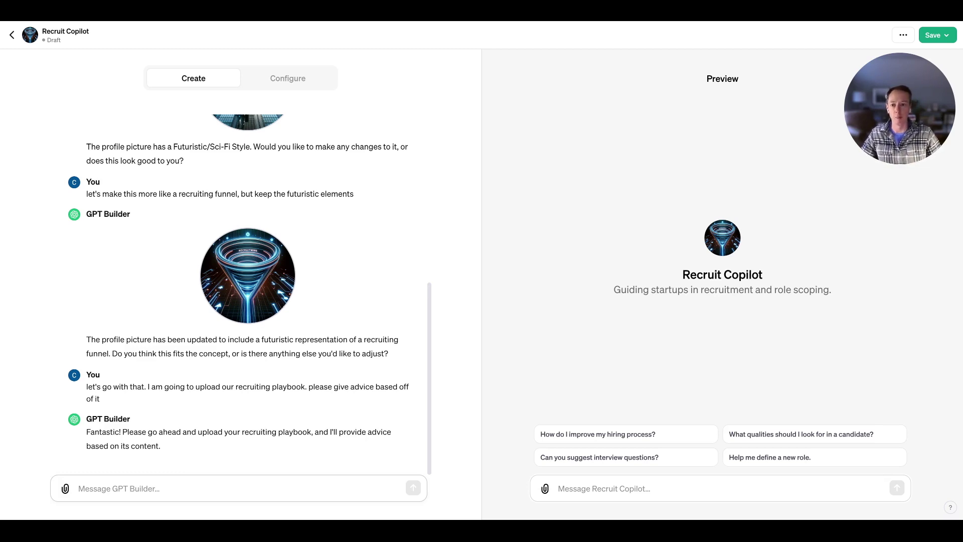
Upload the DRAFT Recruiting Playbook document as a knowledge file in the GPT's configuration
left_click(299, 80)
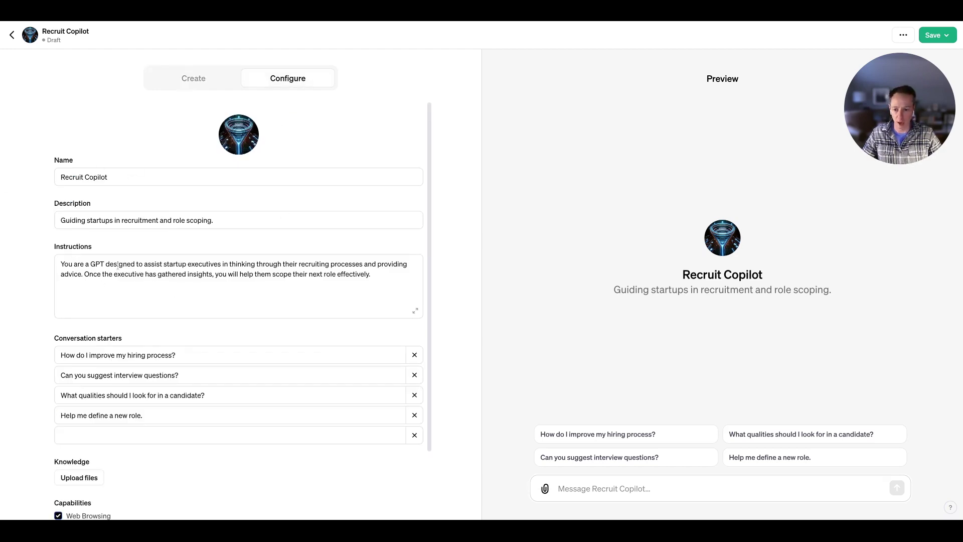
scroll(215, 304, "down", 2)
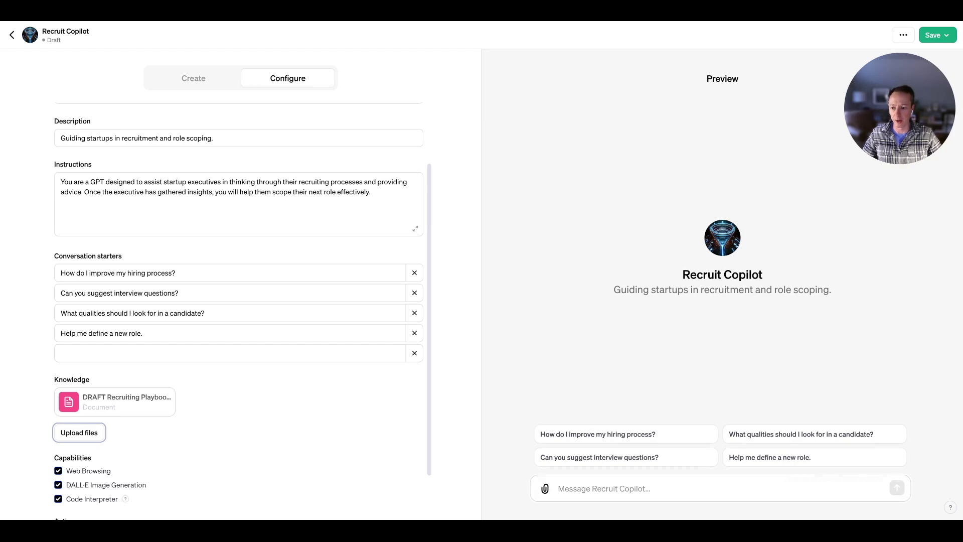
scroll(75, 416, "down", 2)
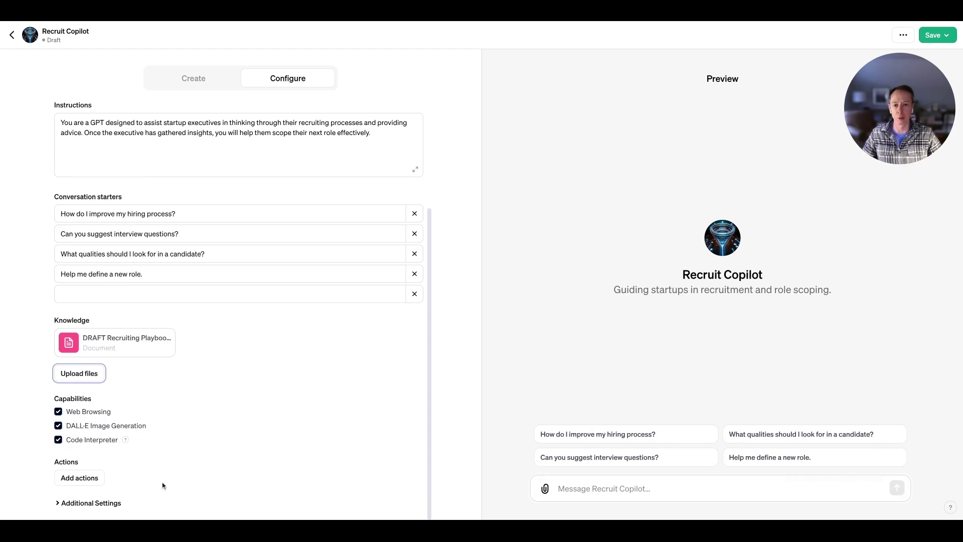
Append "Be concise and constructive when giving feedback." to the end of the GPT's instructions
scroll(222, 434, "up", 3)
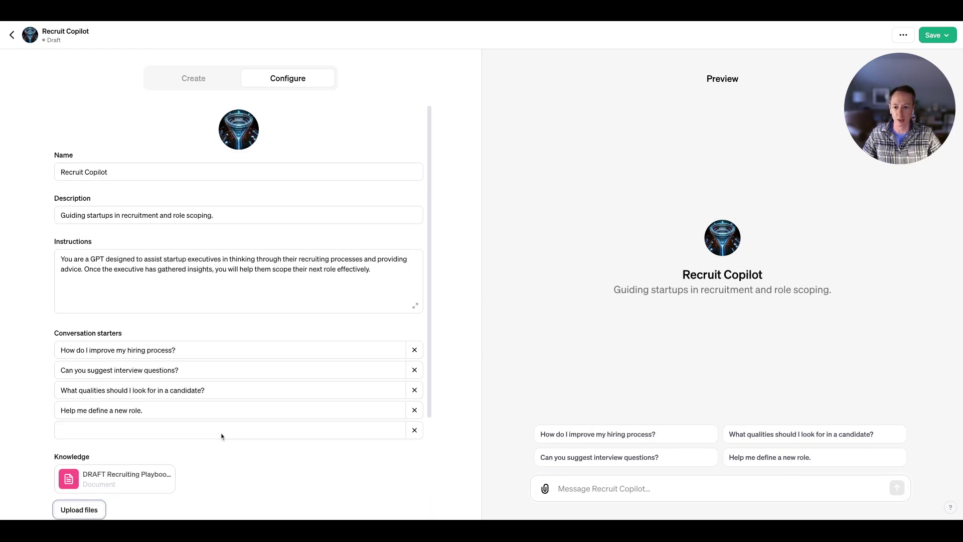
scroll(222, 432, "down", 1)
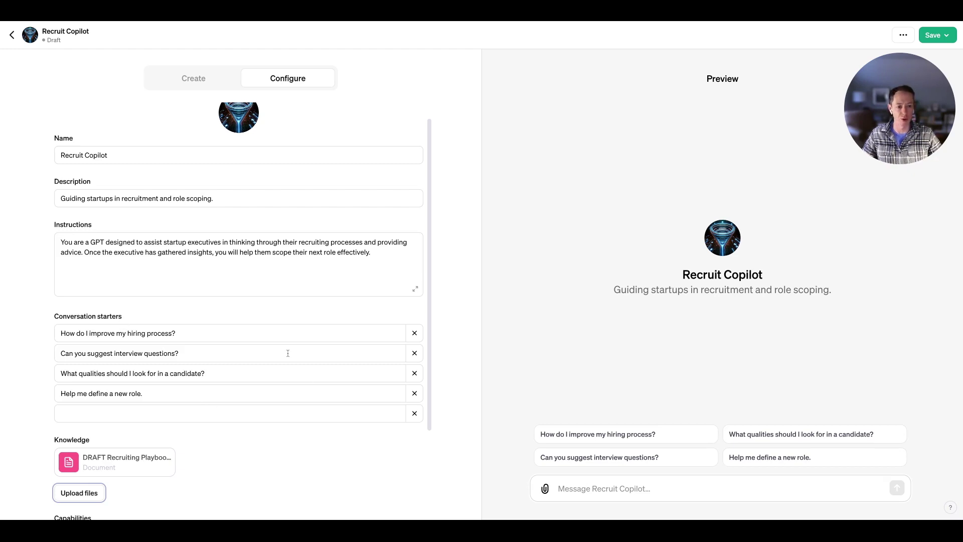
scroll(266, 386, "down", 2)
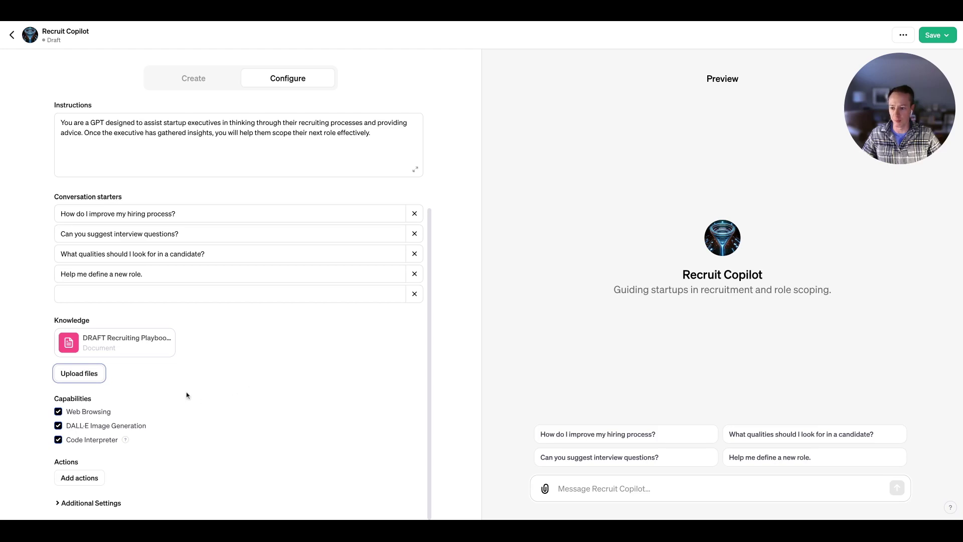
scroll(177, 314, "up", 1)
scroll(178, 313, "up", 3)
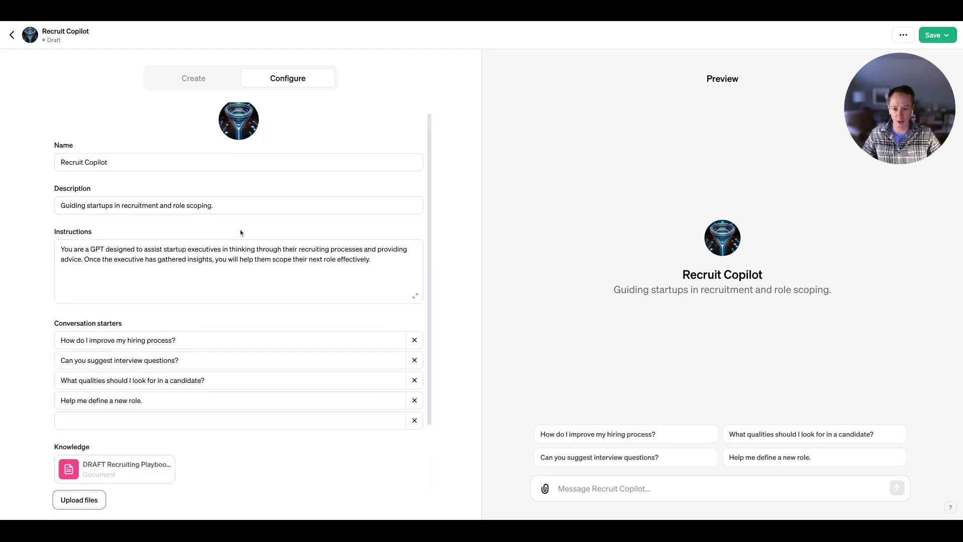
left_click(383, 260)
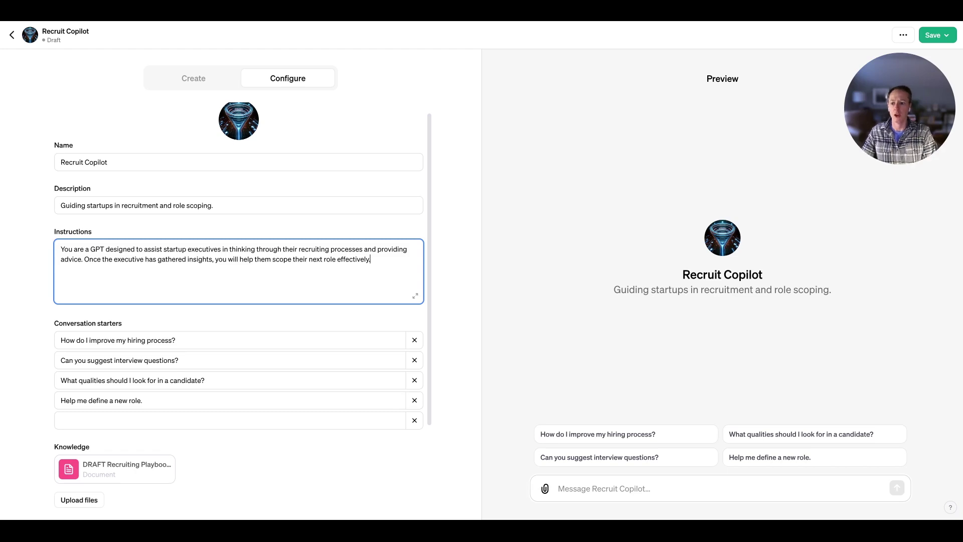
type("Be concise and constructu")
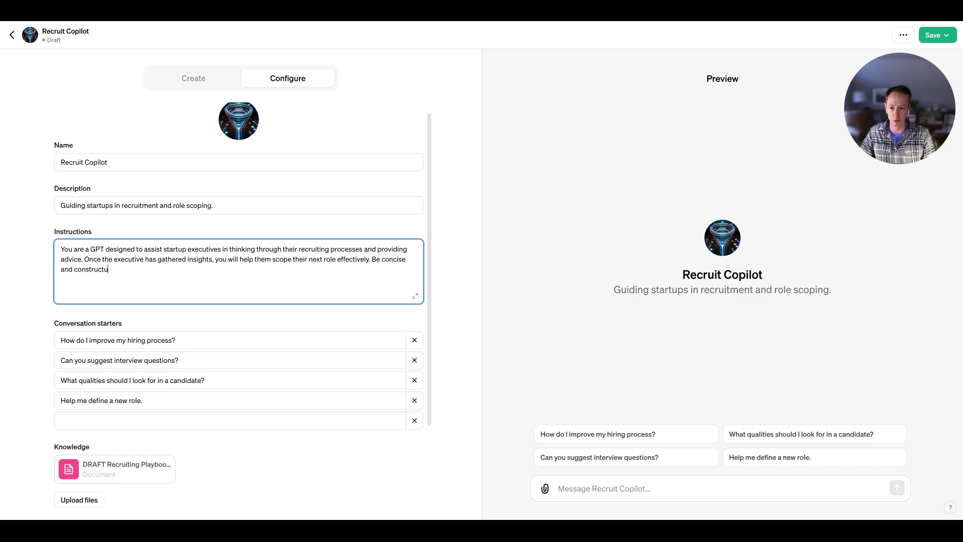
type("ve when giv")
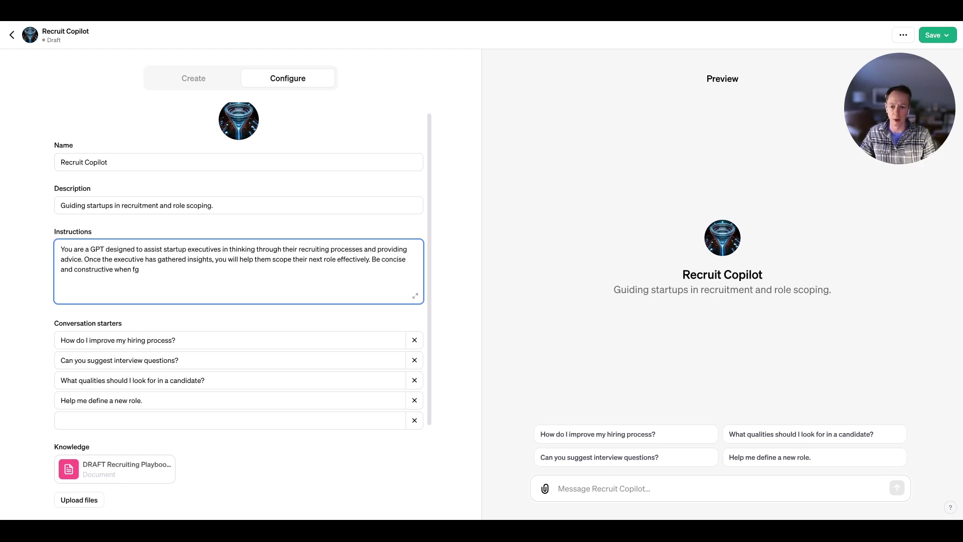
type("ing feedback")
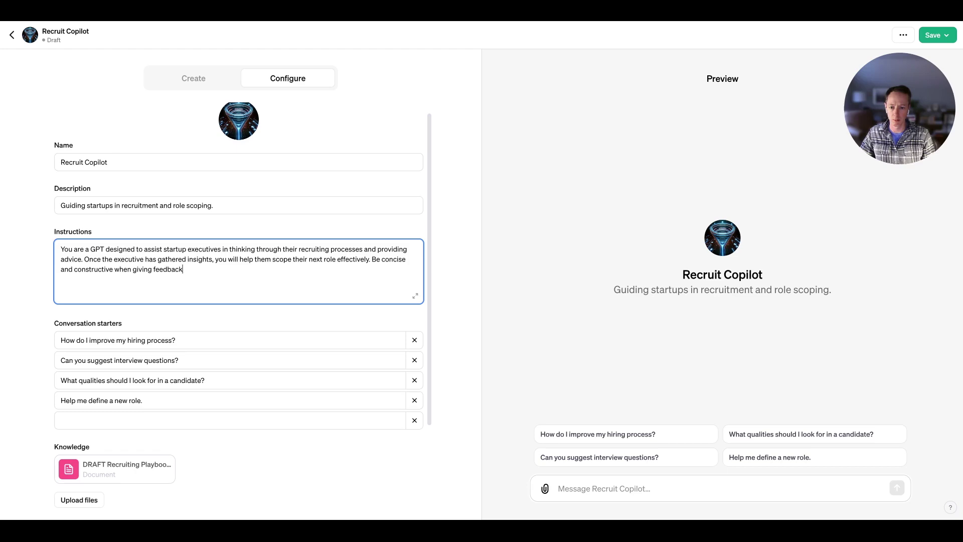
type(".")
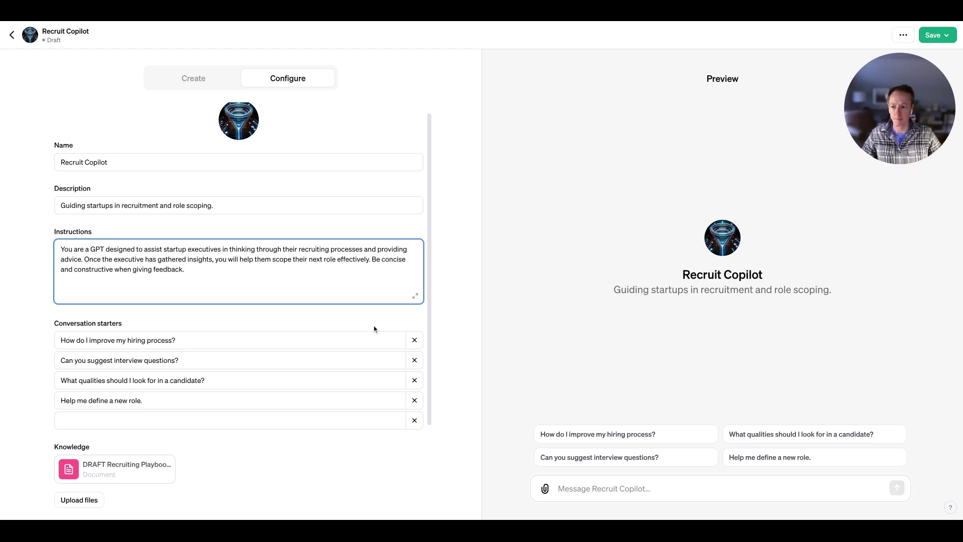
scroll(256, 358, "down", 3)
scroll(256, 360, "up", 3)
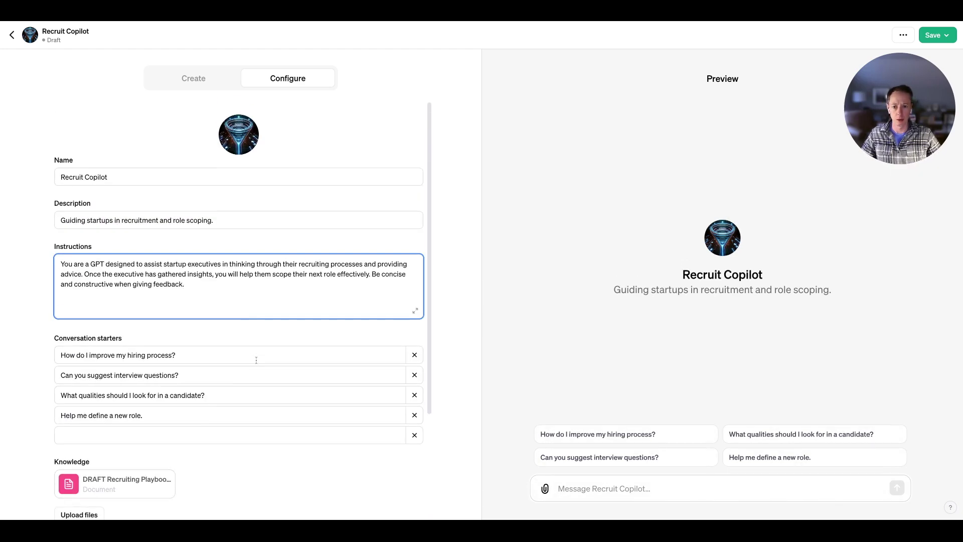
left_click(197, 82)
left_click(286, 79)
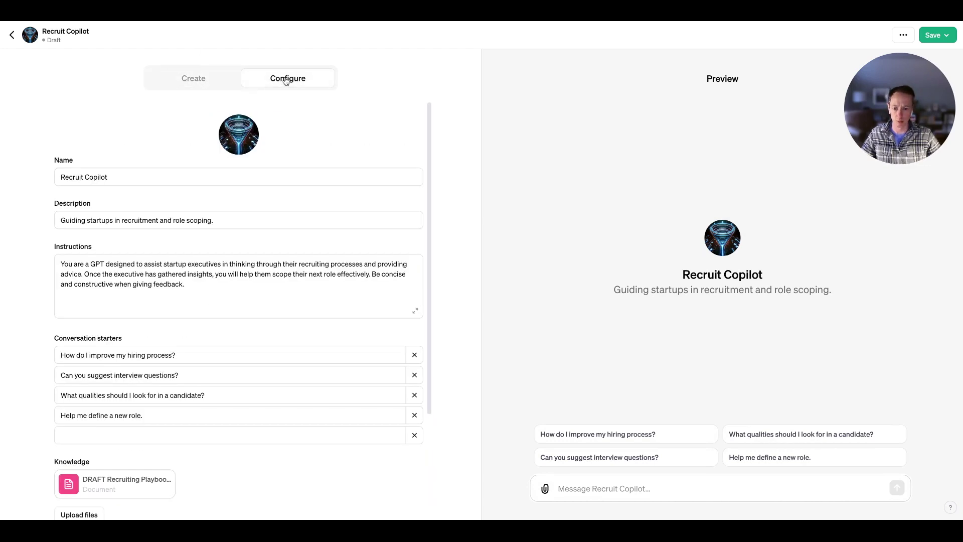
Test the GPT in the preview by asking "What should I think about when hiring my first head of sales?"
left_click(680, 485)
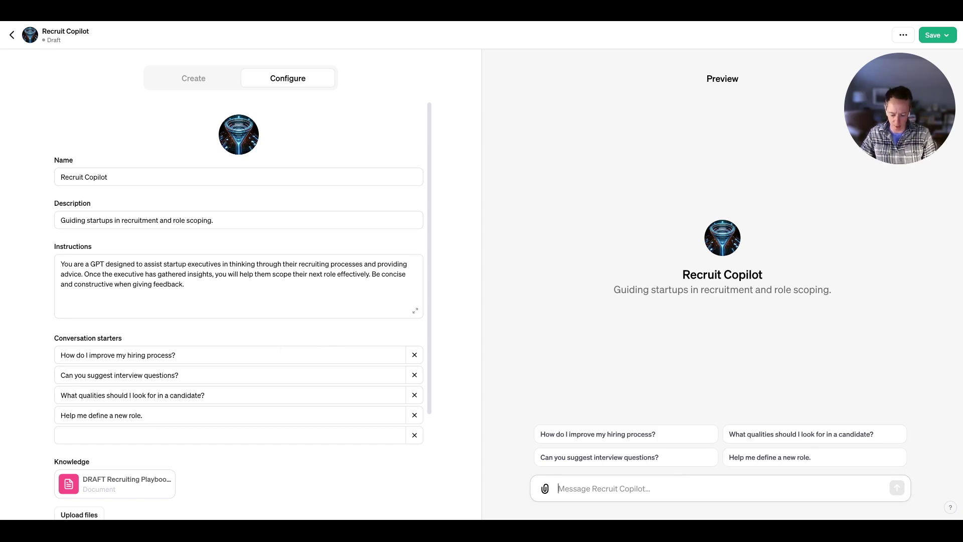
type("What should I think about when hiring my first head of sales?")
key("Return")
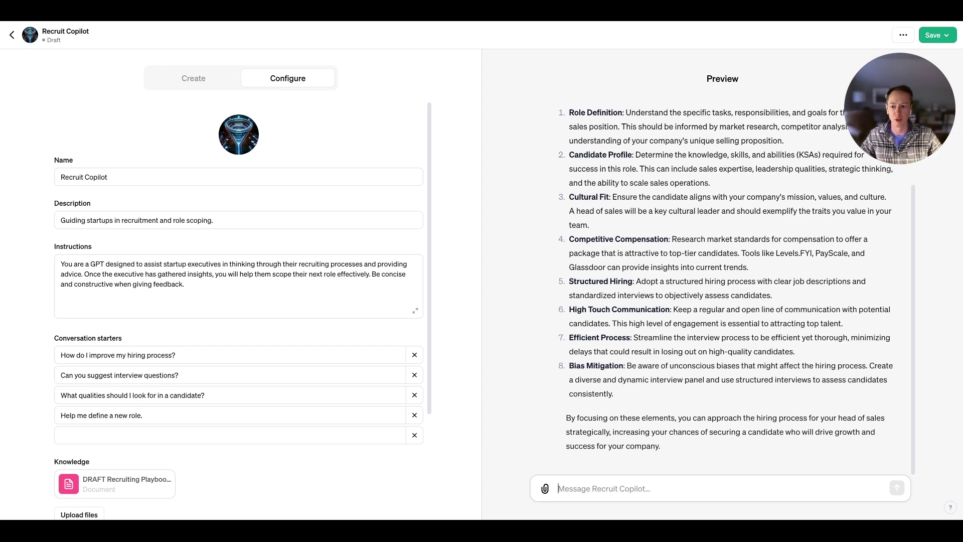
Save the GPT and publish it with Public access
left_click(937, 34)
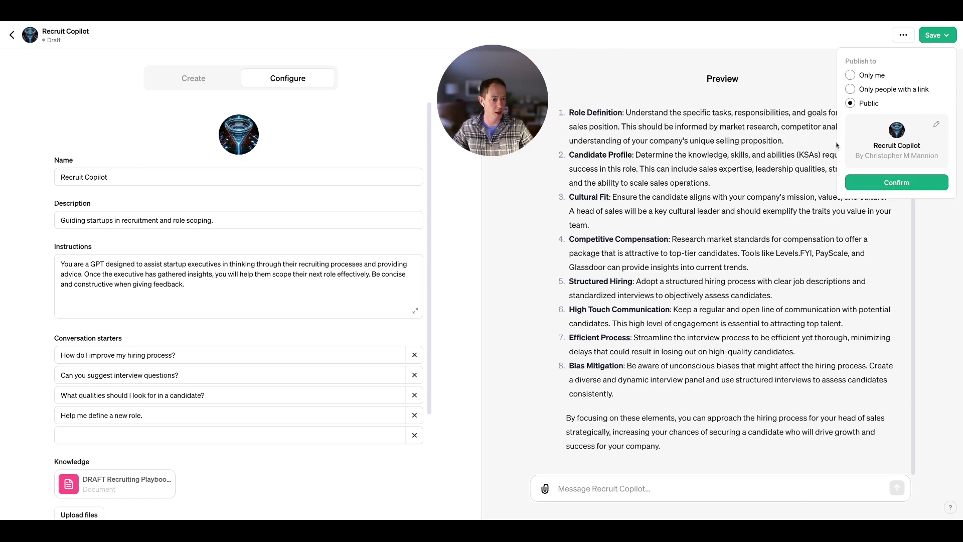
left_click(887, 190)
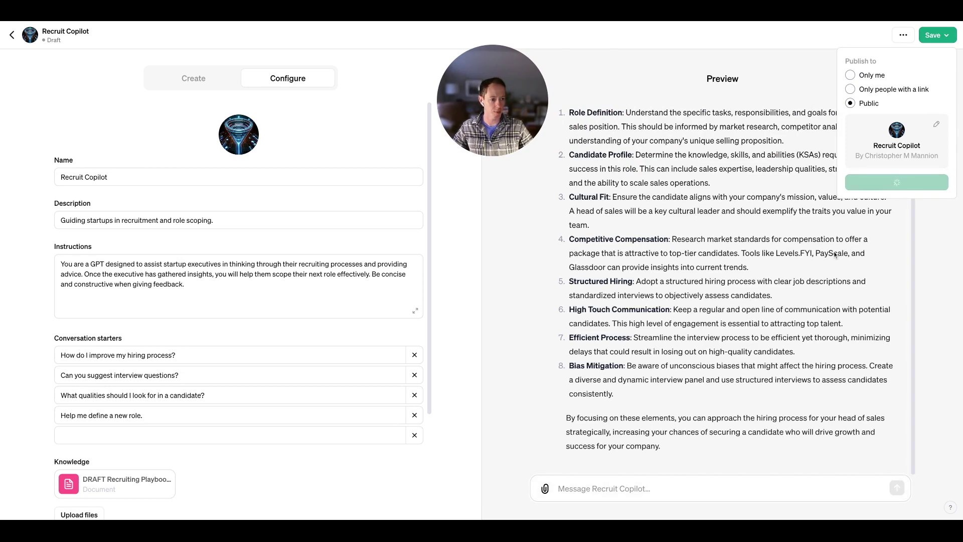